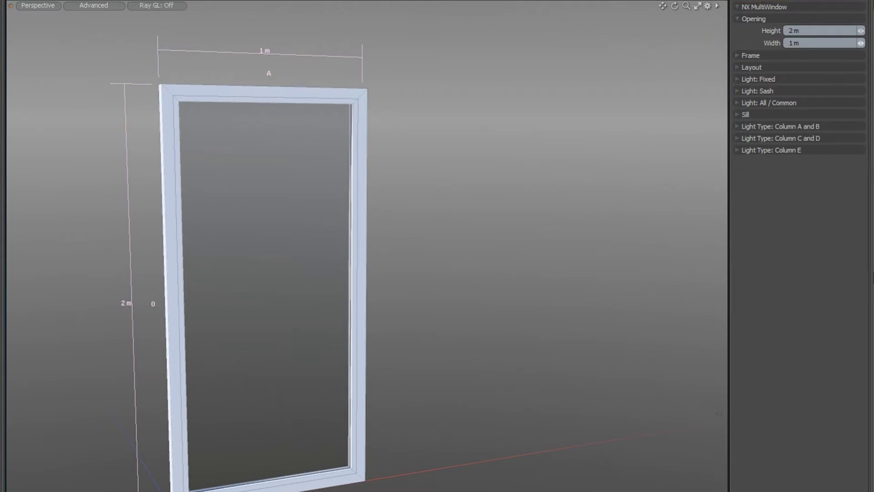
Set the window opening's width to 2 m
key("ctrl+a")
type("2")
key("Return")
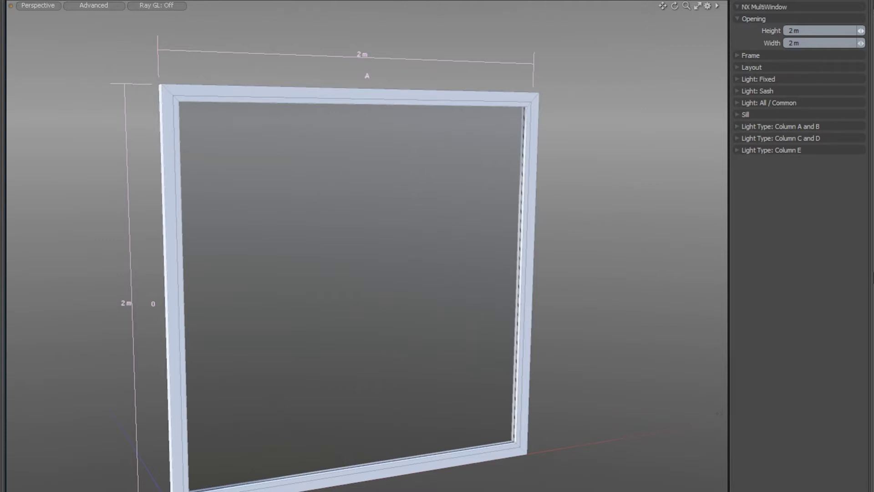
left_click(737, 19)
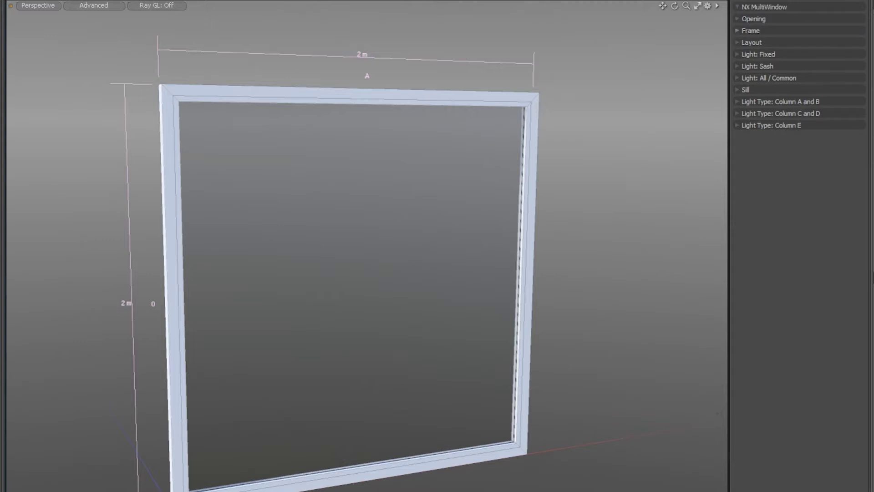
Set the outer window frame's height to 100 mm
left_click(738, 30)
left_click(798, 42)
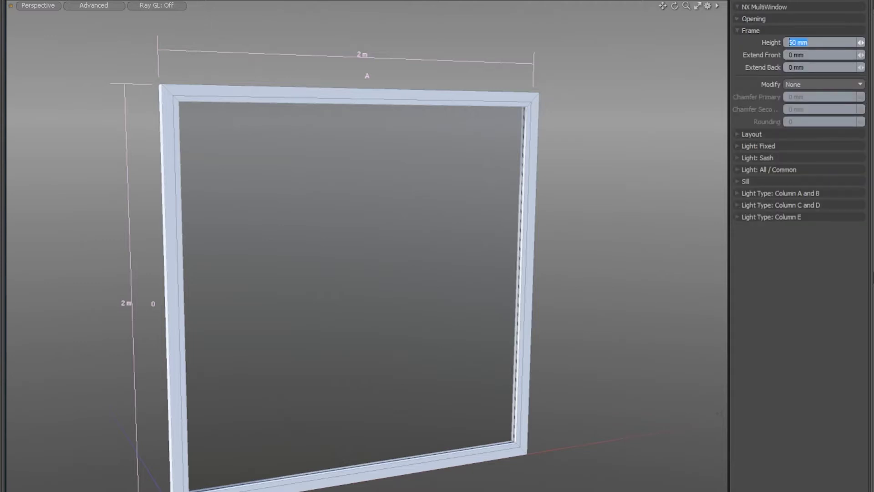
type("100")
key("Return")
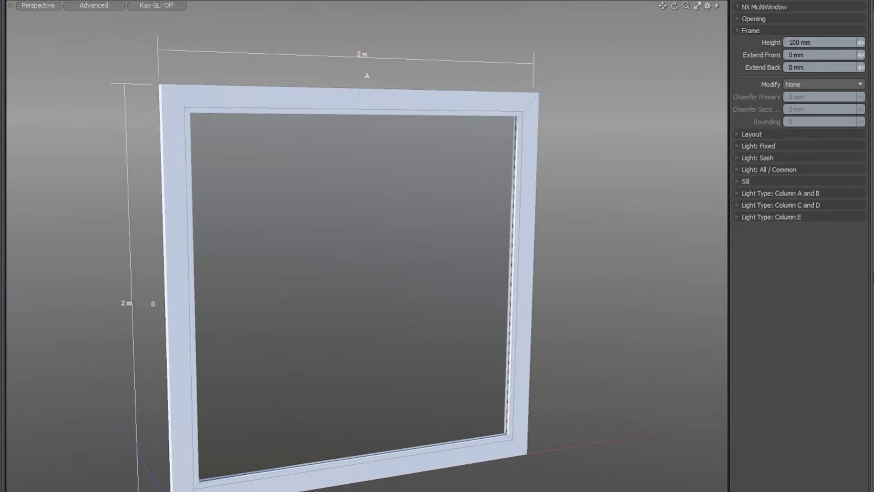
left_click(751, 31)
Divide the window layout into three columns and three rows, and reduce the column count to 2
left_click(751, 42)
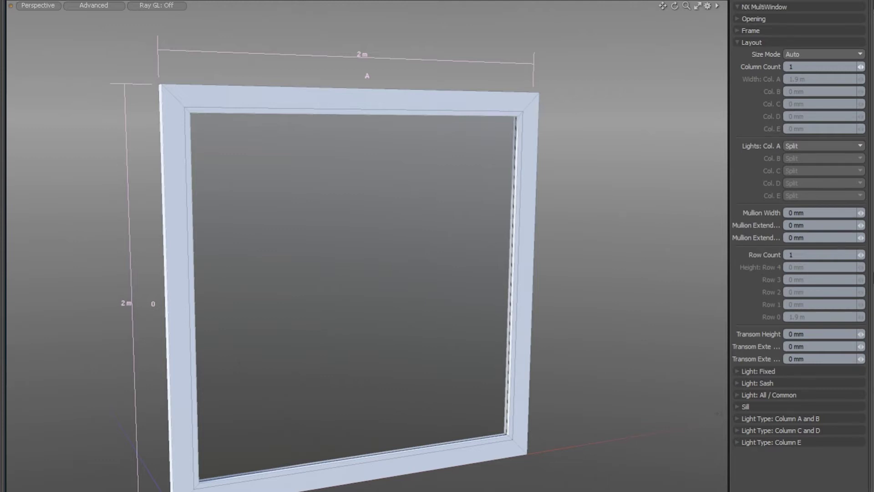
left_click(863, 67)
left_click(862, 67)
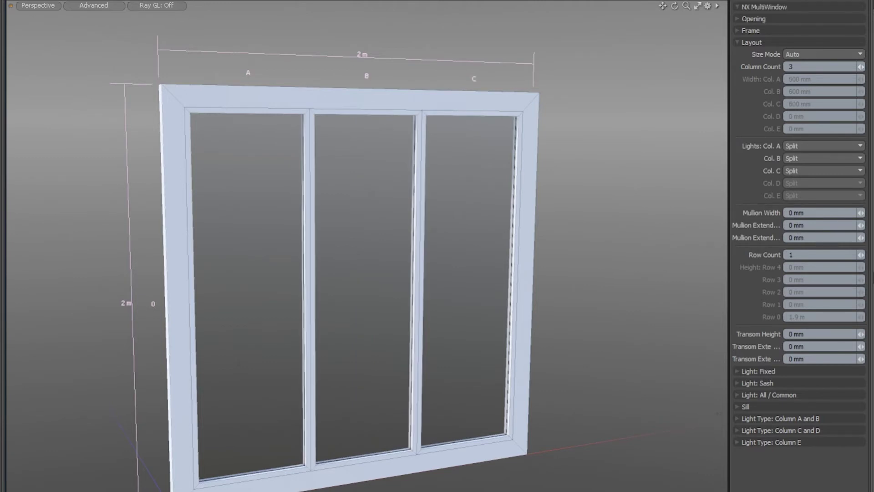
left_click(861, 255)
left_click(860, 255)
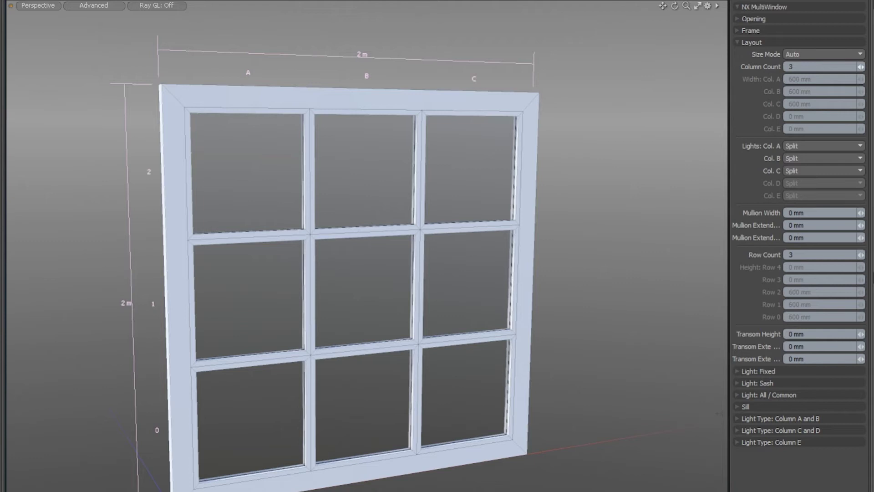
left_click_drag(861, 67, 856, 67)
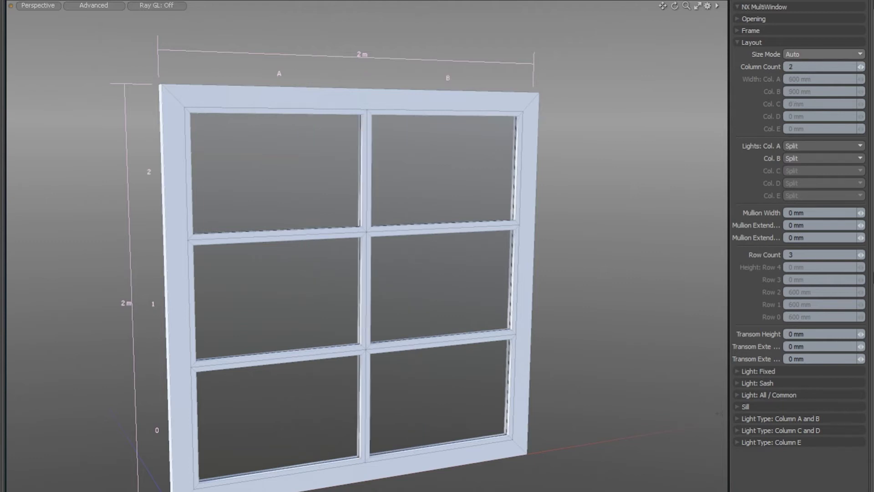
Switch the layout's size mode to Manual and set column A's width to 500 mm
left_click(823, 55)
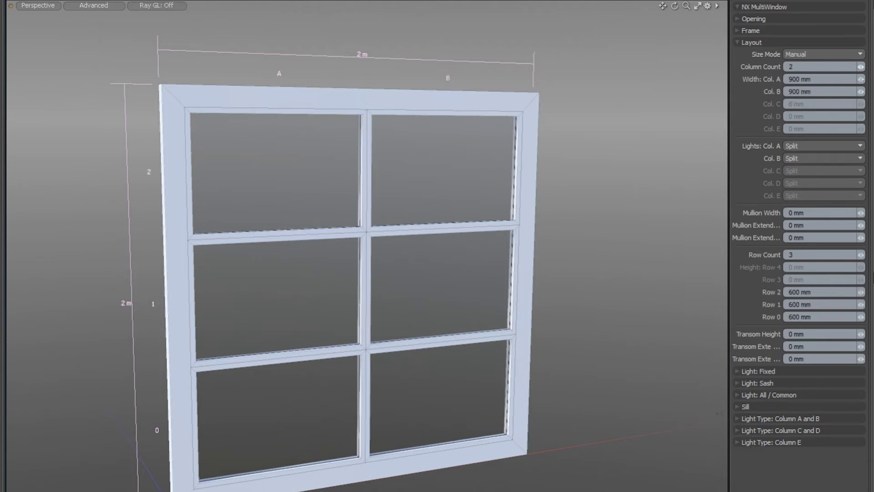
left_click(789, 79)
type("500")
key("Return")
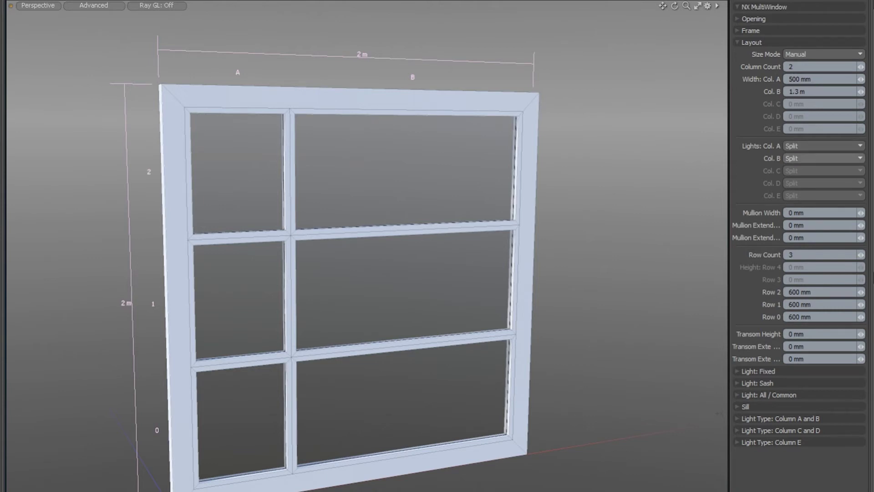
Try merging the lights in column B, and undo both the merge and the manual column sizing
left_click(823, 159)
left_click(819, 169)
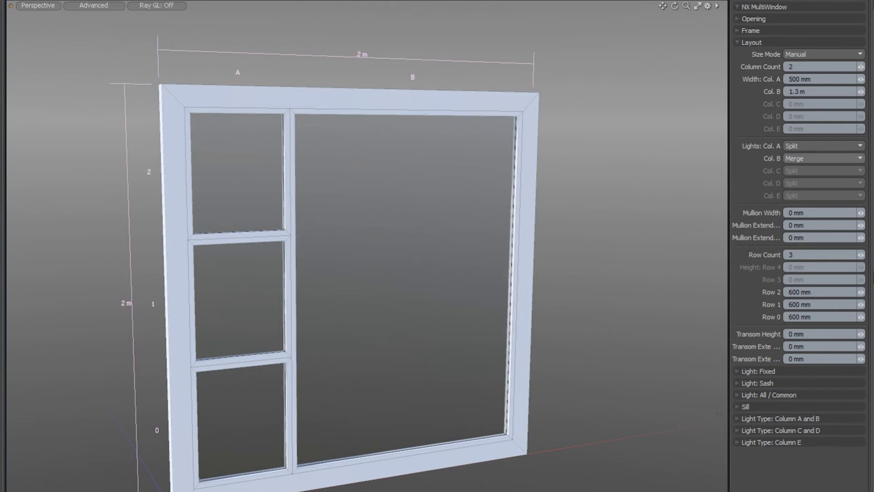
key("ctrl+z")
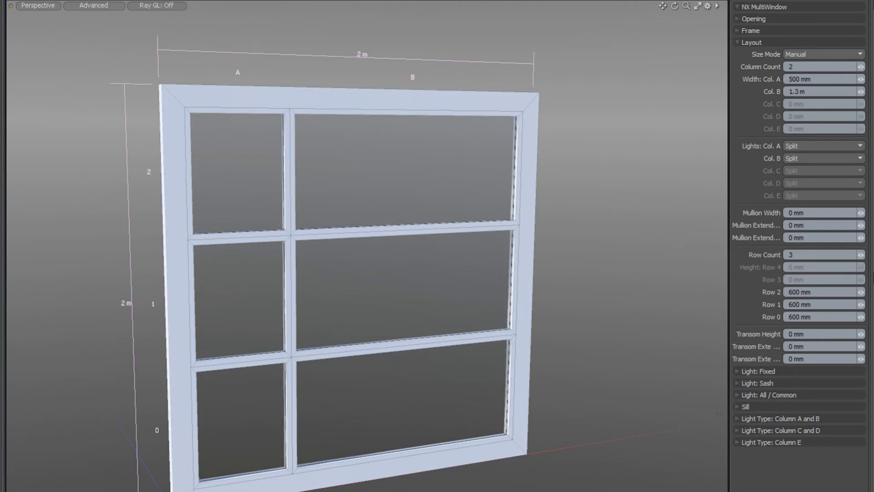
left_click(751, 43)
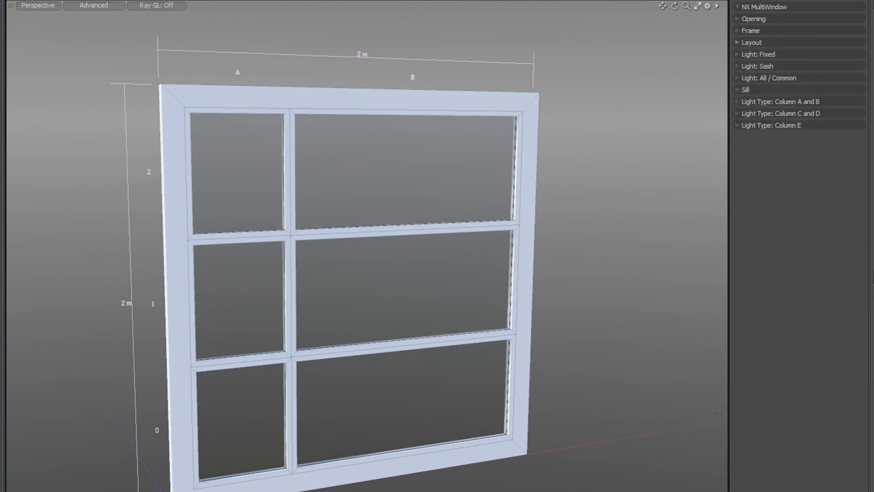
left_click(751, 42)
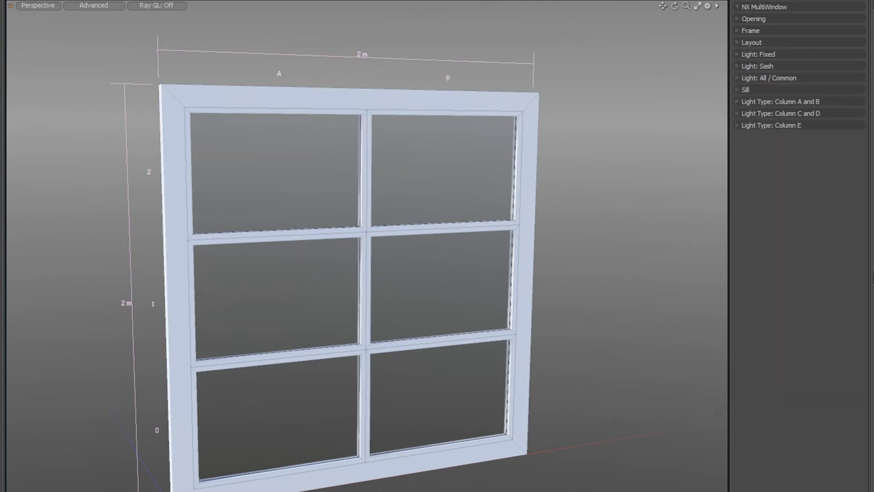
Review the available settings for fixed lights, sash lights and those common to all lights
left_click(758, 54)
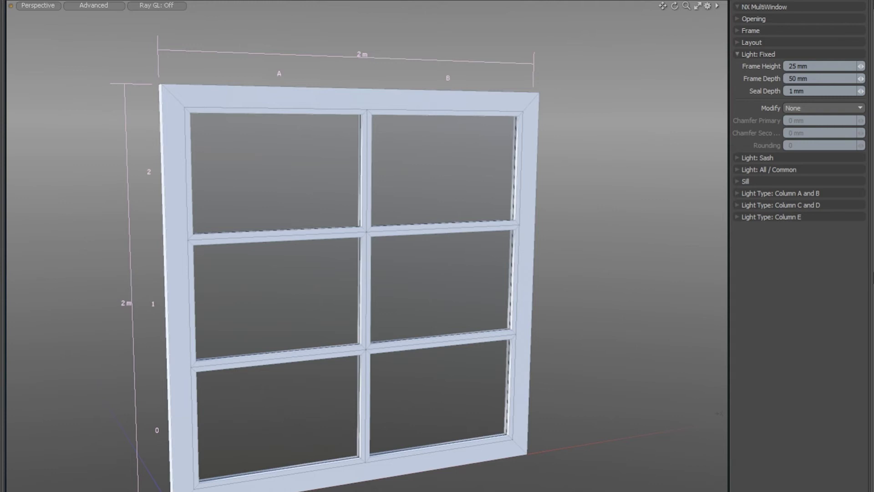
left_click(758, 54)
left_click(757, 66)
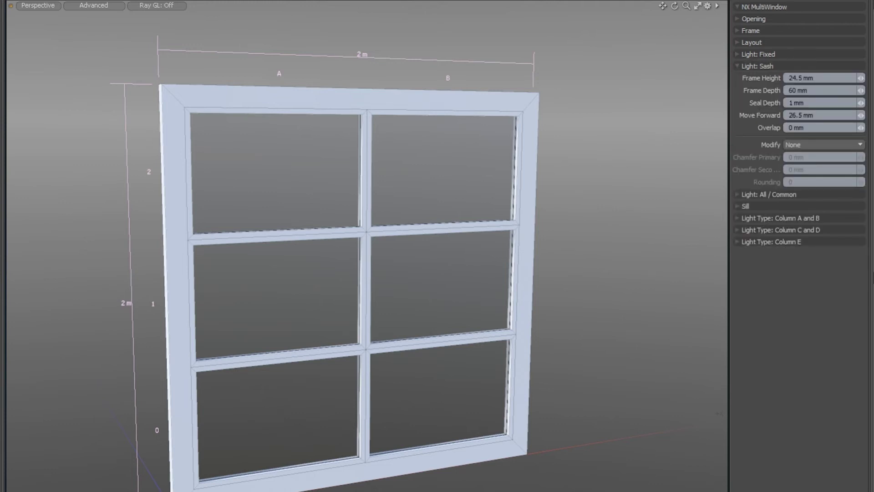
left_click(757, 66)
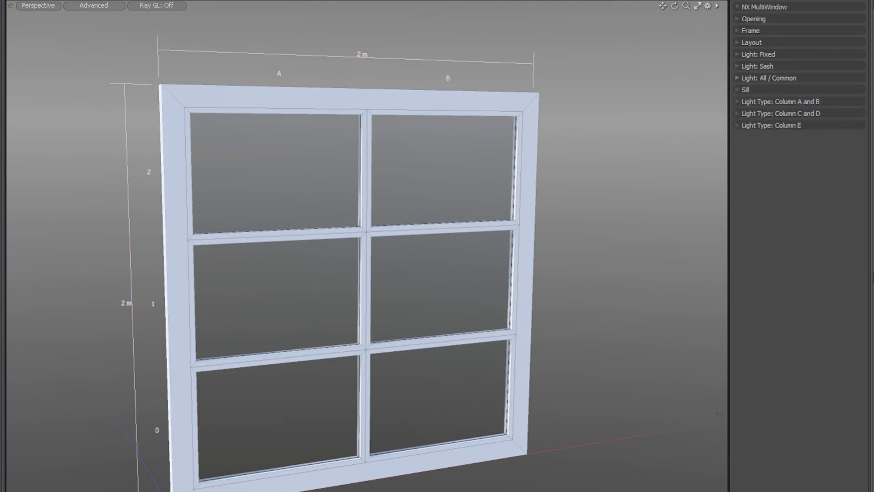
left_click(769, 78)
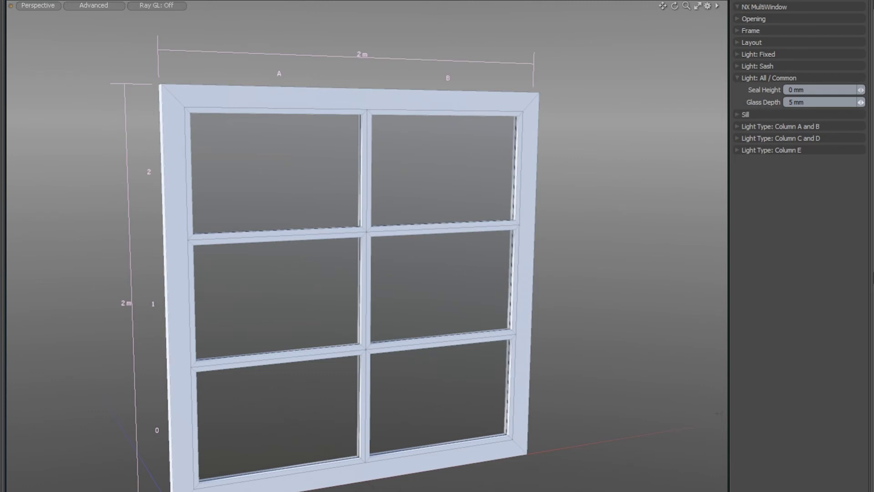
left_click(769, 78)
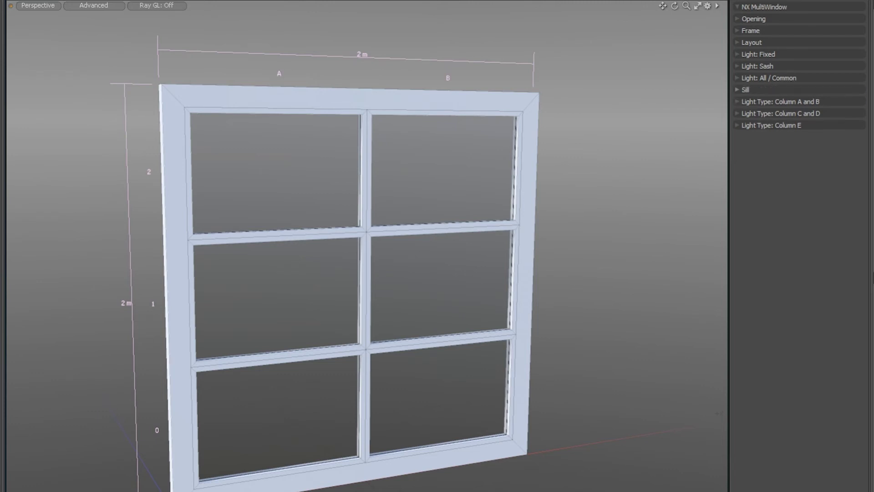
Add a sill along the bottom of the window
left_click(745, 90)
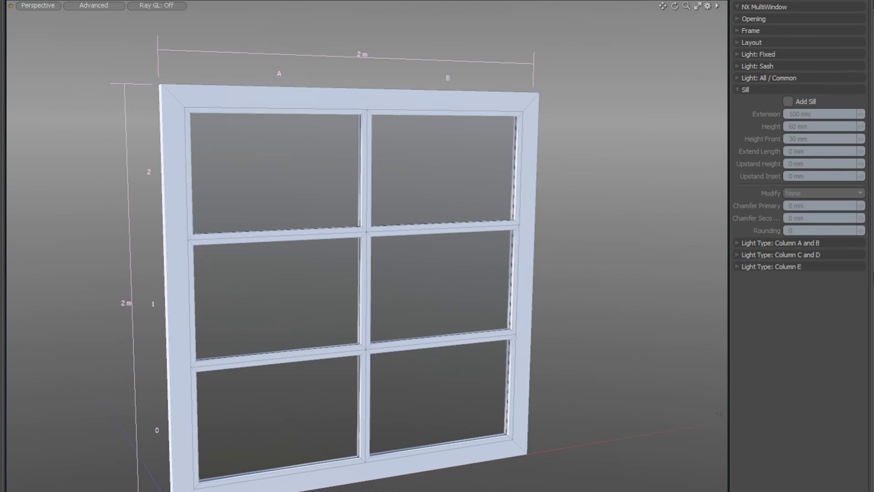
left_click(788, 101)
left_click_drag(501, 273, 399, 275, "alt")
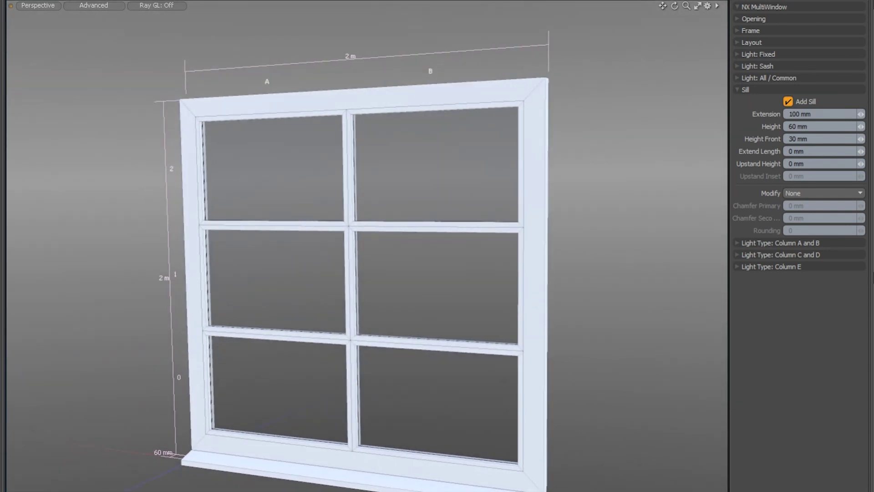
left_click(746, 90)
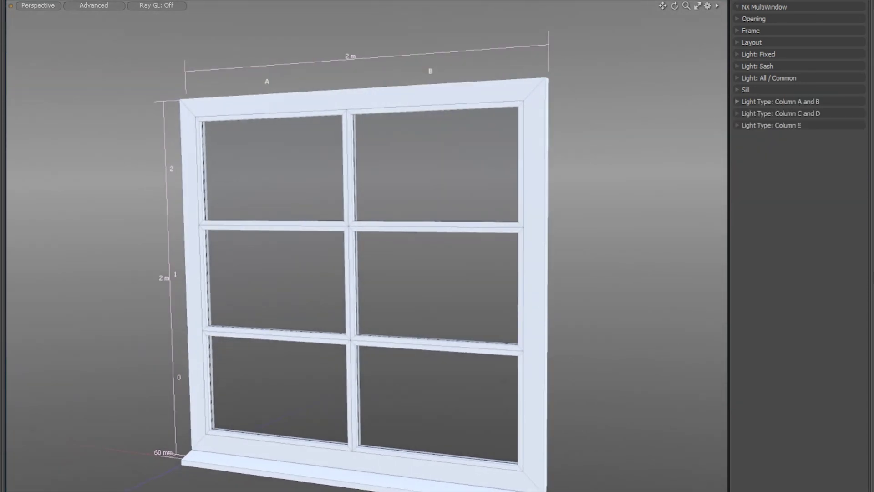
Change the light type of column A, row 1 to Sash
left_click(780, 102)
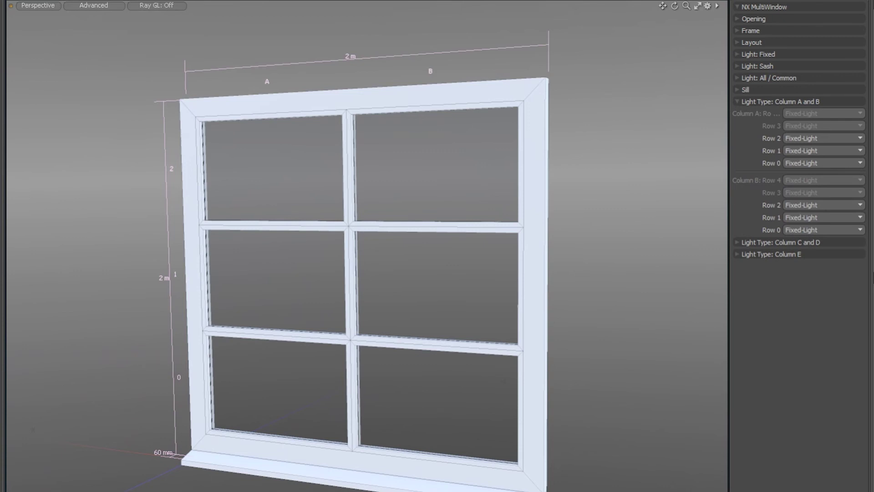
left_click_drag(337, 273, 459, 270, "alt")
scroll(451, 323, "down", 2)
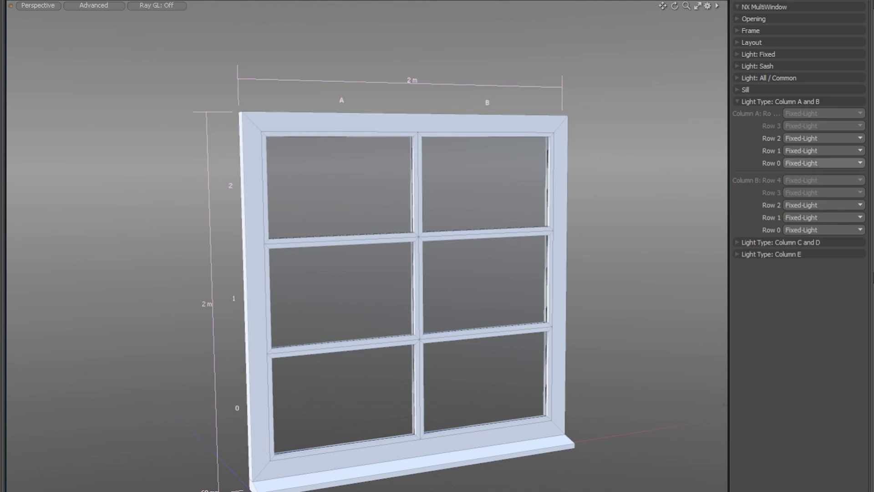
left_click(824, 151)
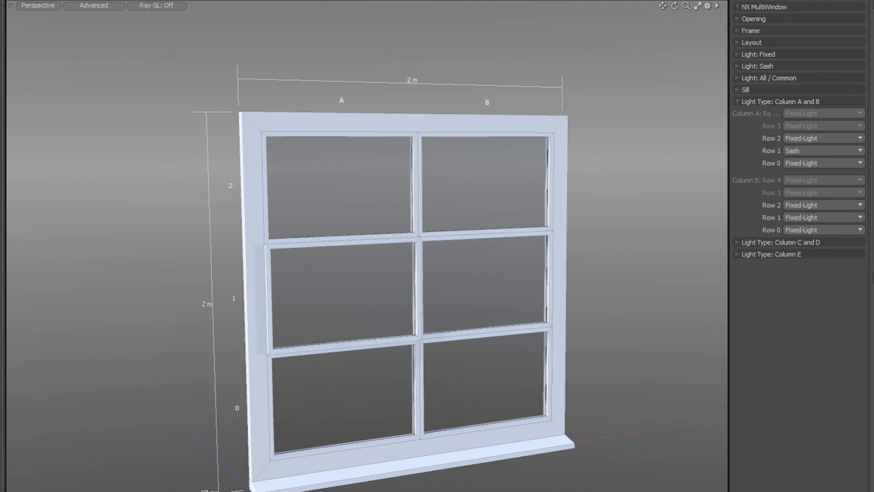
Set the frame height of the sash lights to 50 mm
left_click(747, 66)
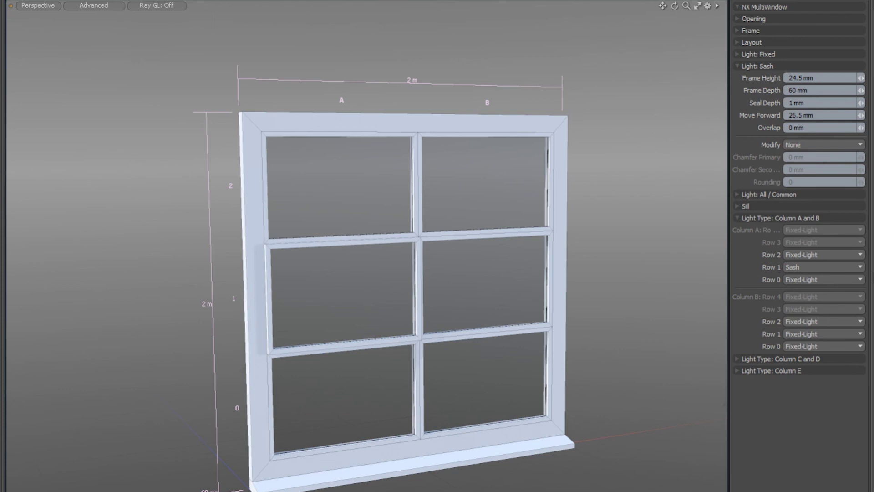
left_click(814, 78)
type("50 mm")
key("Return")
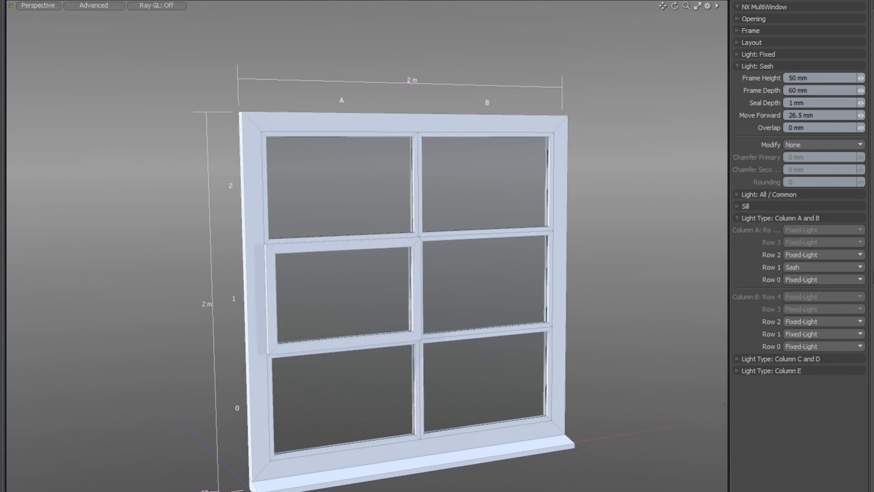
Inspect the sash light in column A, row 1 and undo its light type change
left_click_drag(410, 274, 383, 273, "alt")
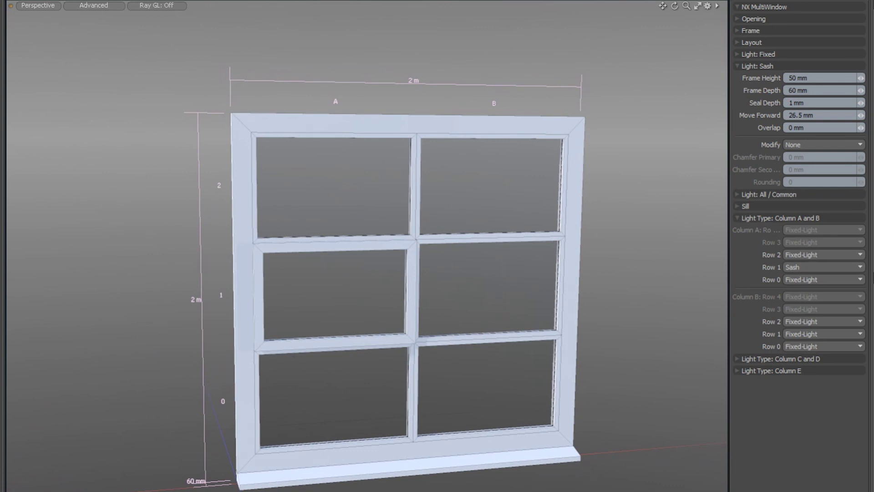
key("ctrl+z")
left_click(737, 218)
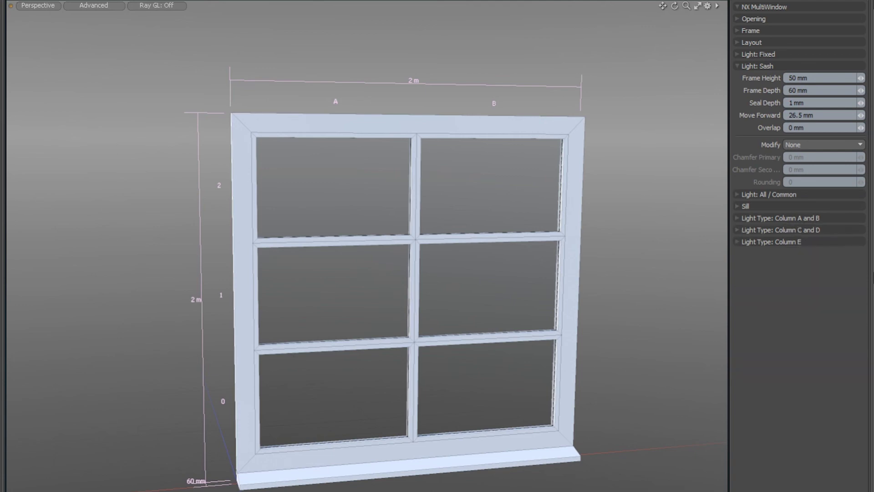